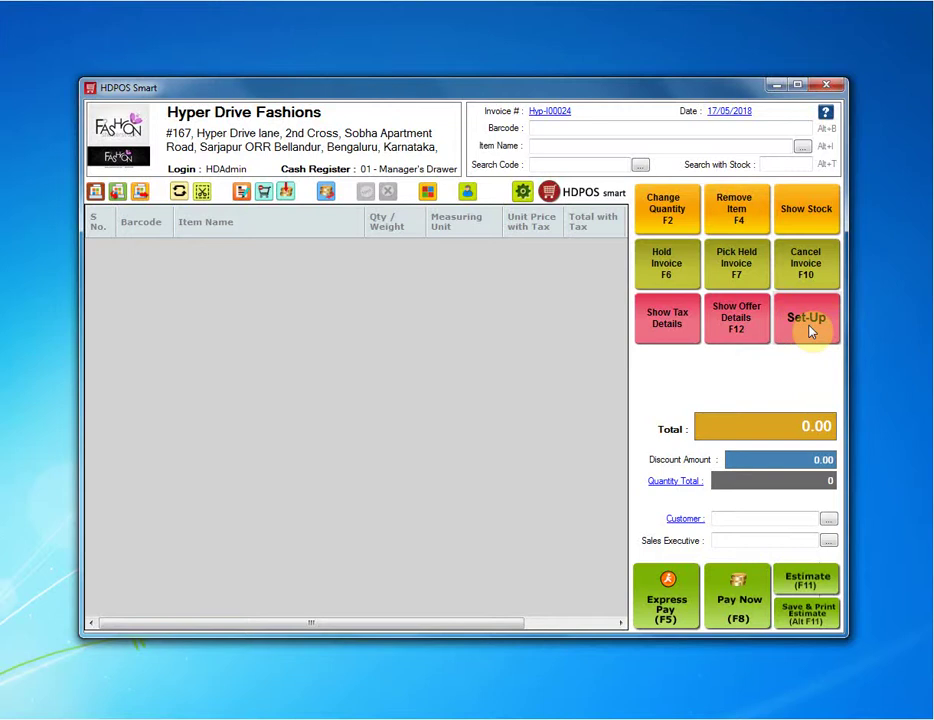
# Review the employee list in the set-up area and check the login details in the record of employee E00001.
pyautogui.click(810, 333)
pyautogui.click(125, 493)
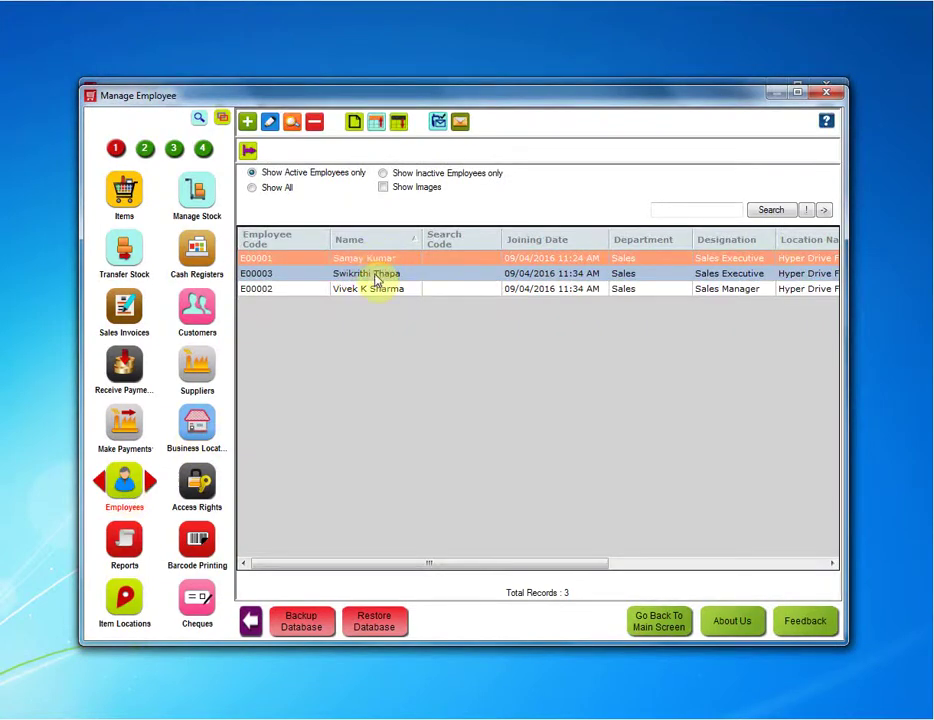
pyautogui.click(377, 276)
pyautogui.click(379, 290)
pyautogui.click(376, 259)
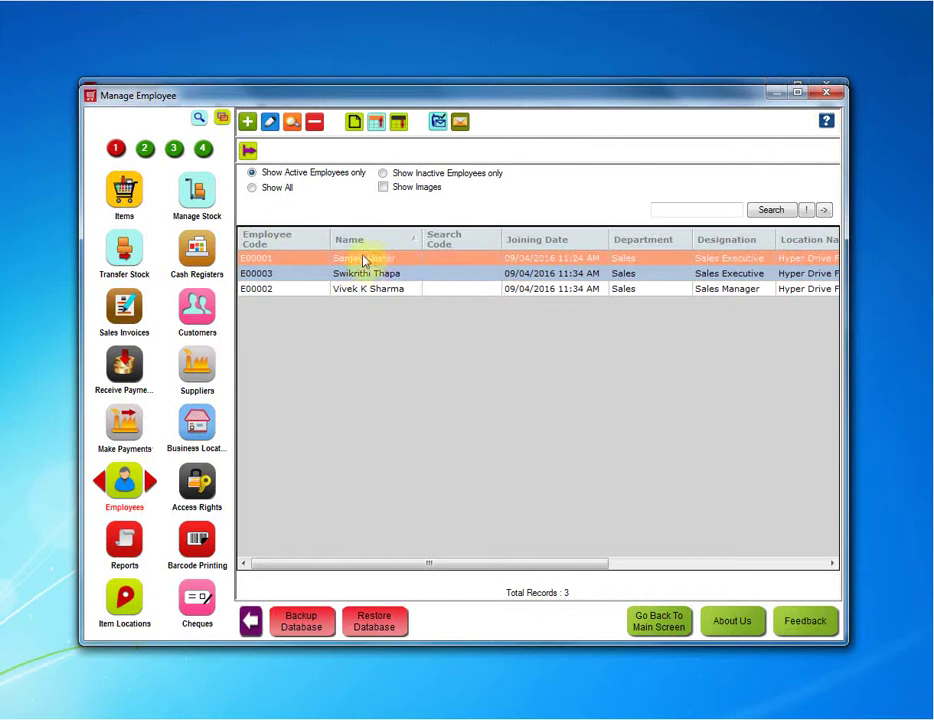
pyautogui.click(269, 121)
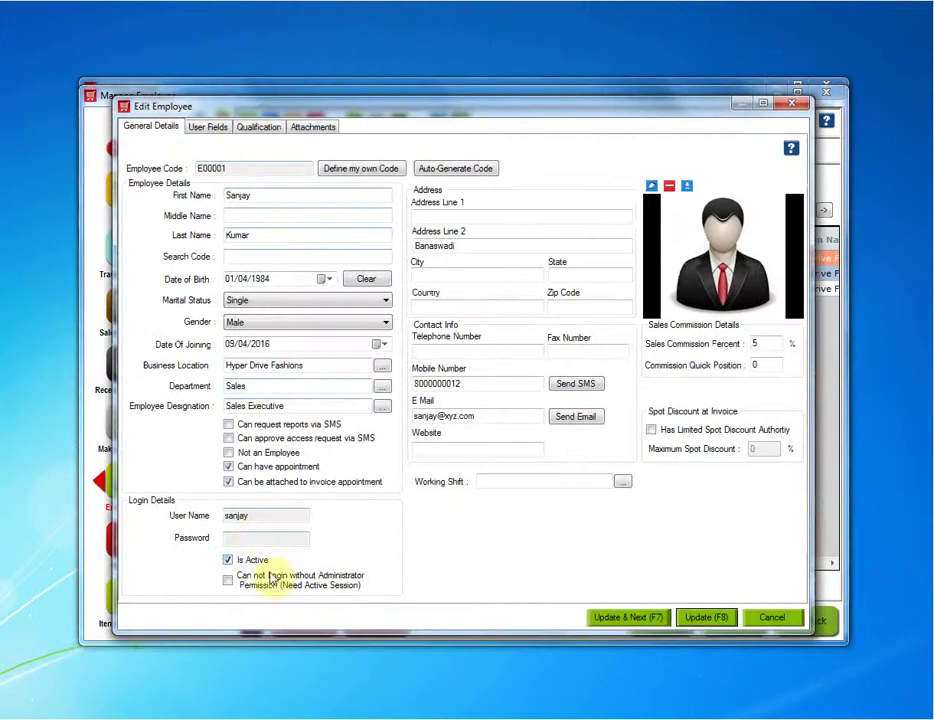
pyautogui.press('Escape')
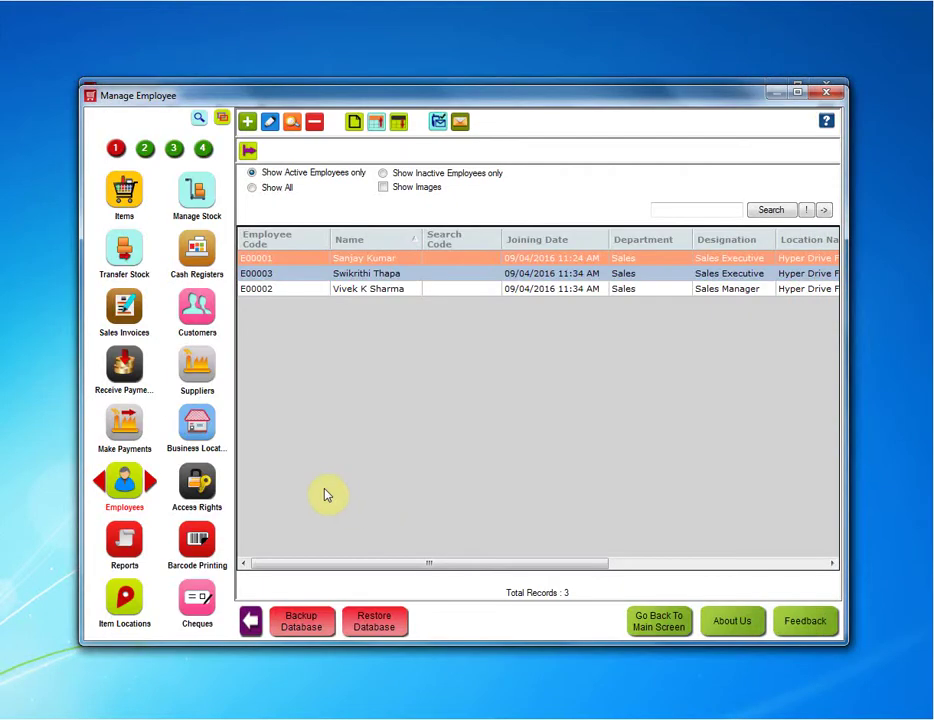
# Examine the functionalities and employee logins in the access rights set-up, widening the functionalities column to read its entries.
pyautogui.click(198, 487)
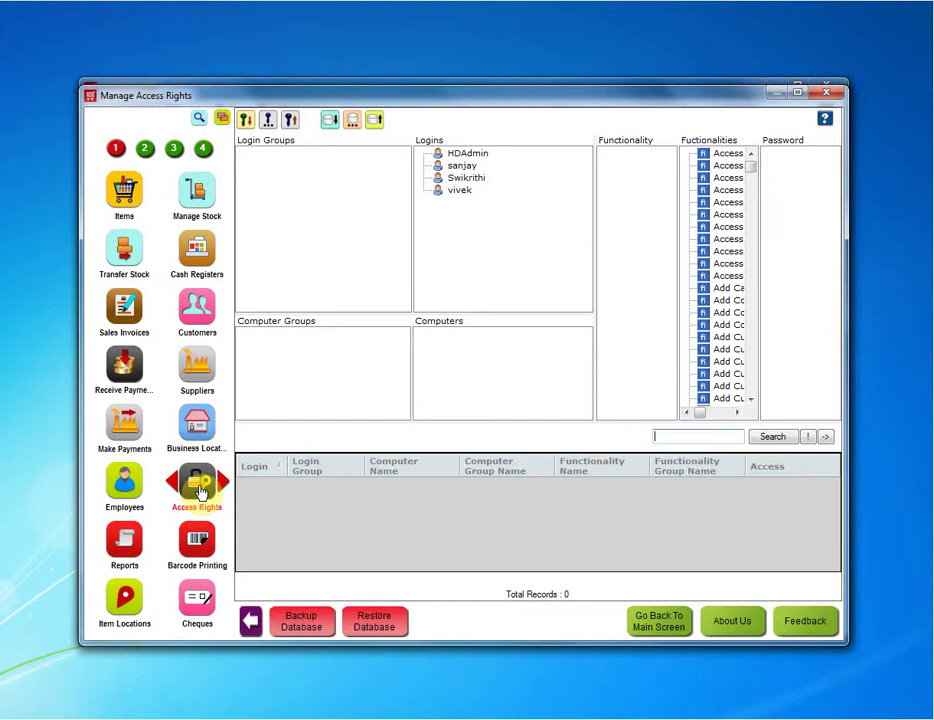
pyautogui.click(726, 178)
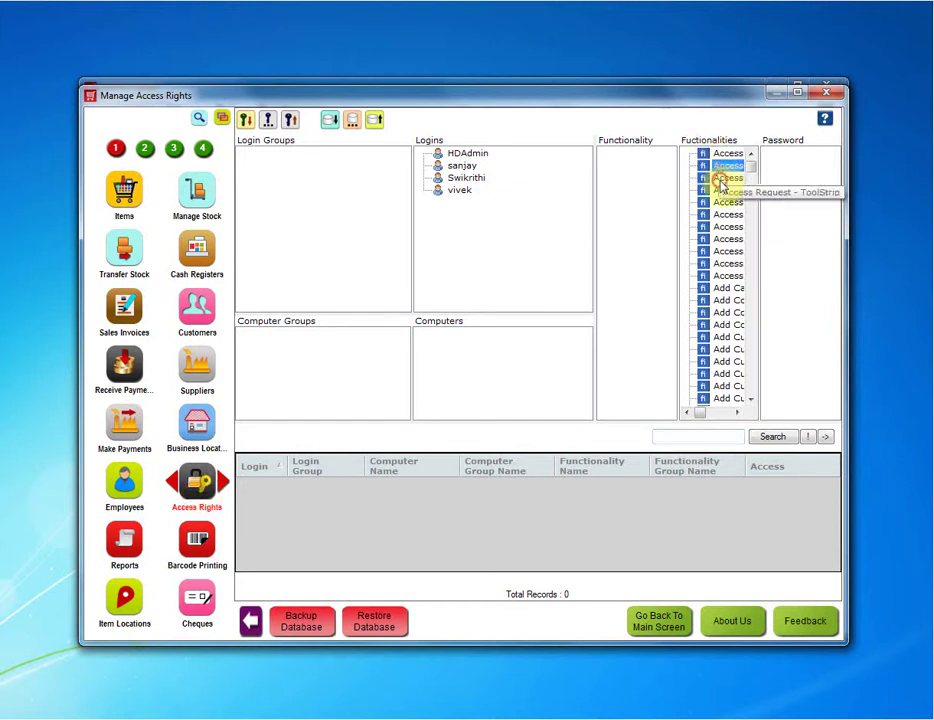
pyautogui.click(720, 191)
pyautogui.click(718, 213)
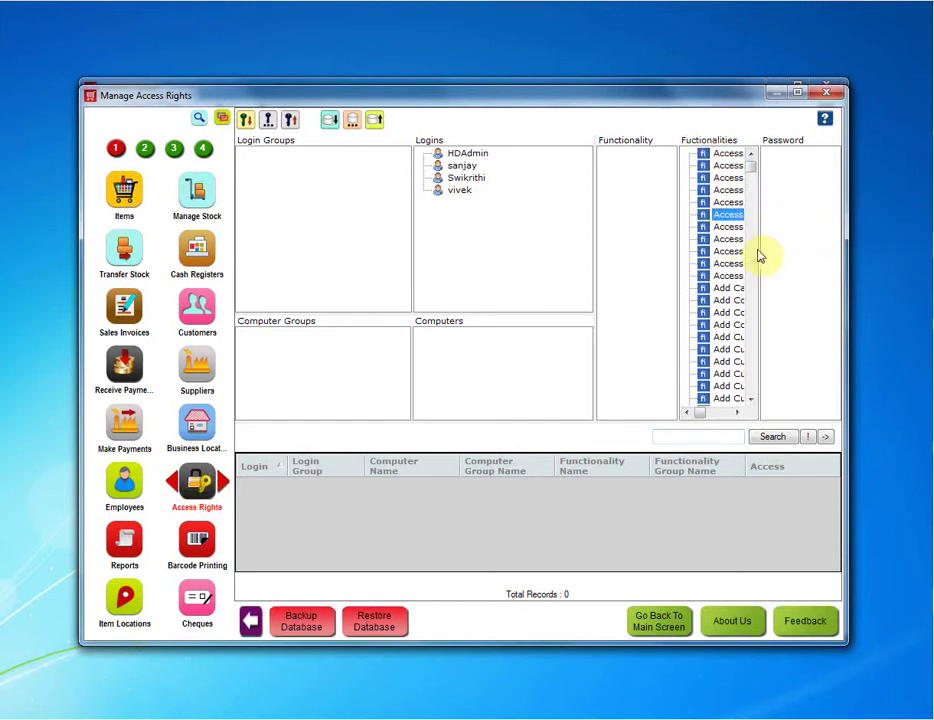
pyautogui.moveTo(759, 250); pyautogui.dragTo(811, 247)
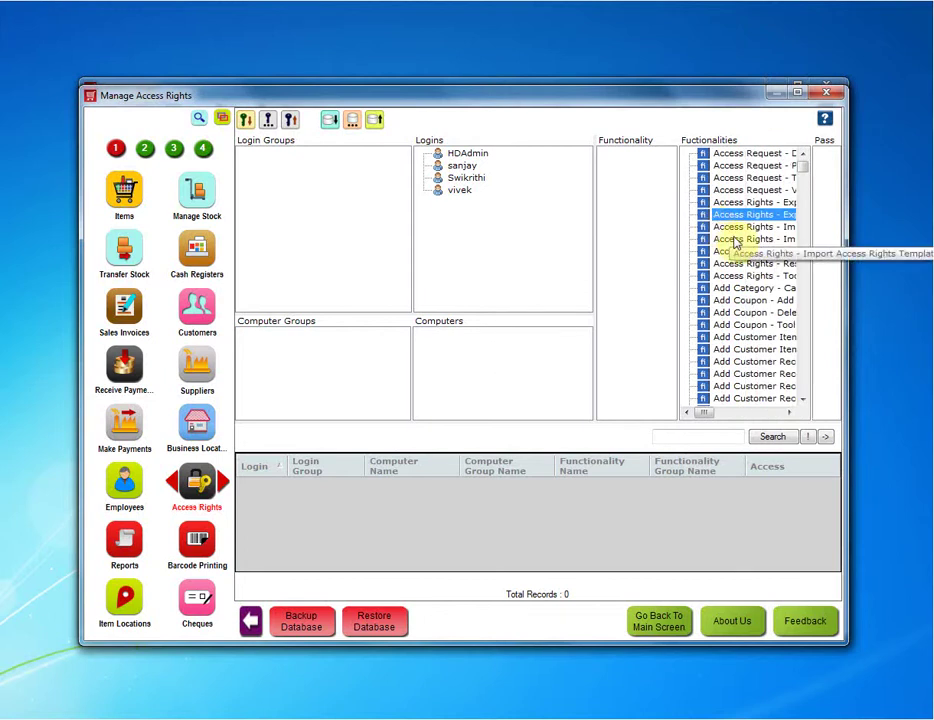
pyautogui.click(737, 251)
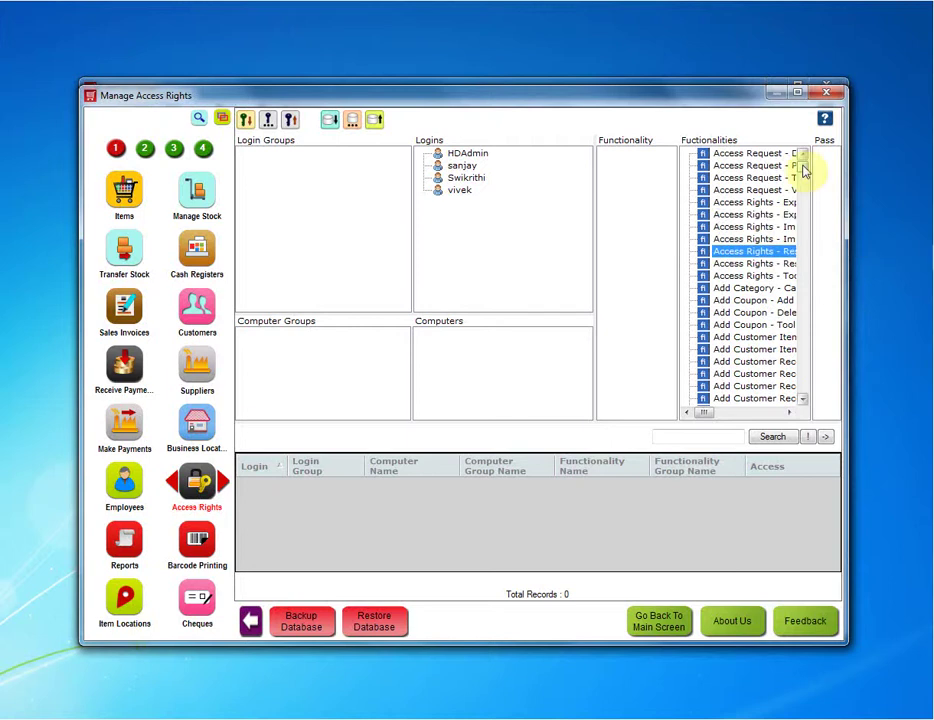
pyautogui.moveTo(803, 168)
pyautogui.mouseDown()
pyautogui.moveTo(796, 292)
pyautogui.moveTo(799, 171)
pyautogui.mouseUp()
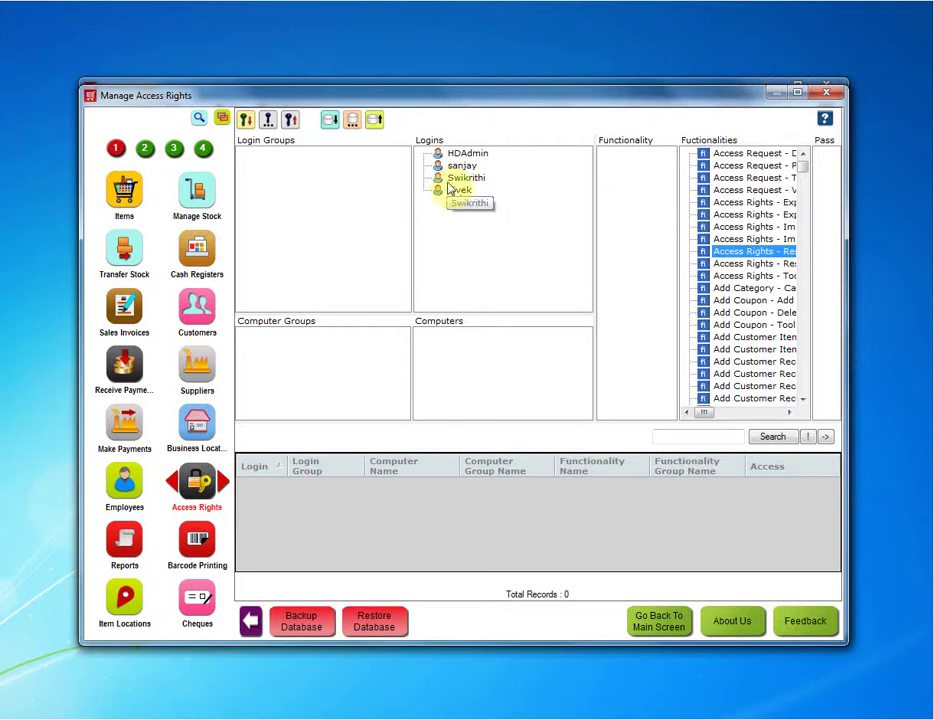
pyautogui.click(825, 93)
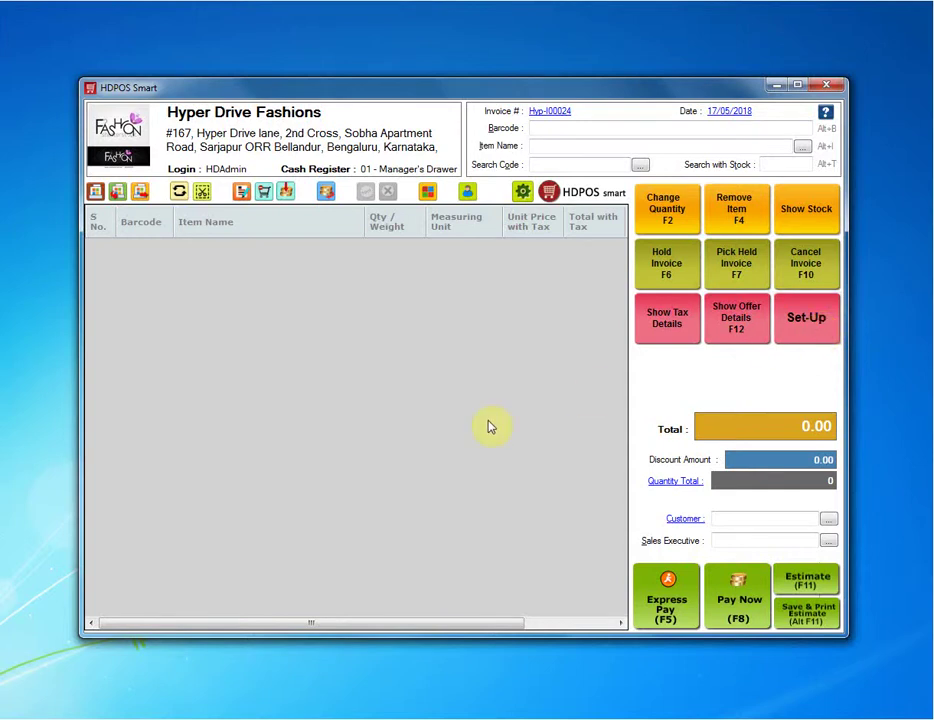
# Paste the functionality name "POSMain - Set Up" into the blank Notepad document and put Notepad out of the way.
pyautogui.rightClick(381, 406)
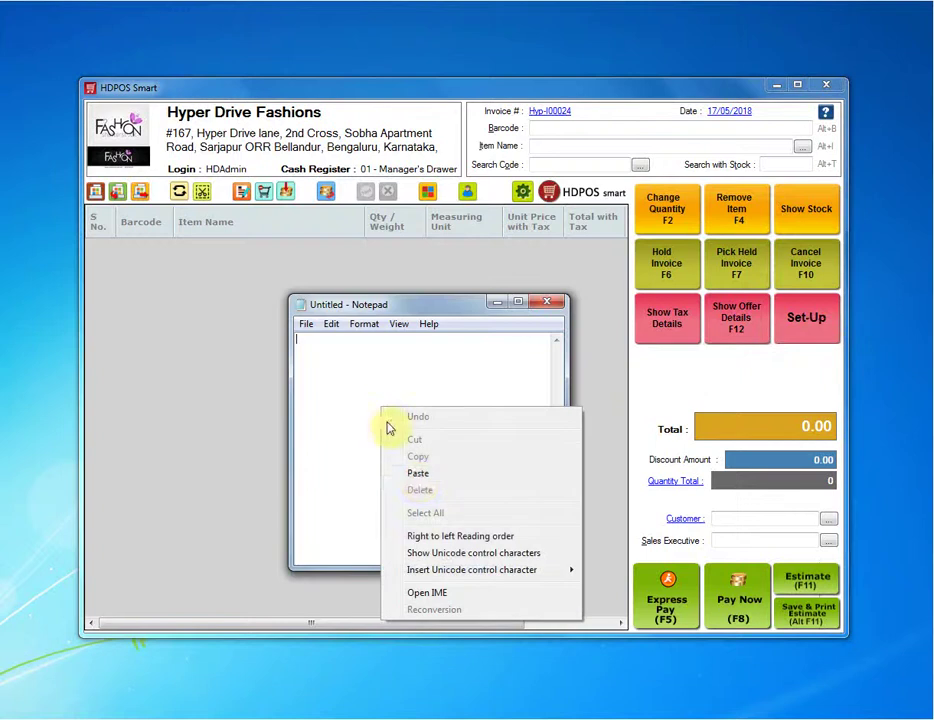
pyautogui.click(418, 476)
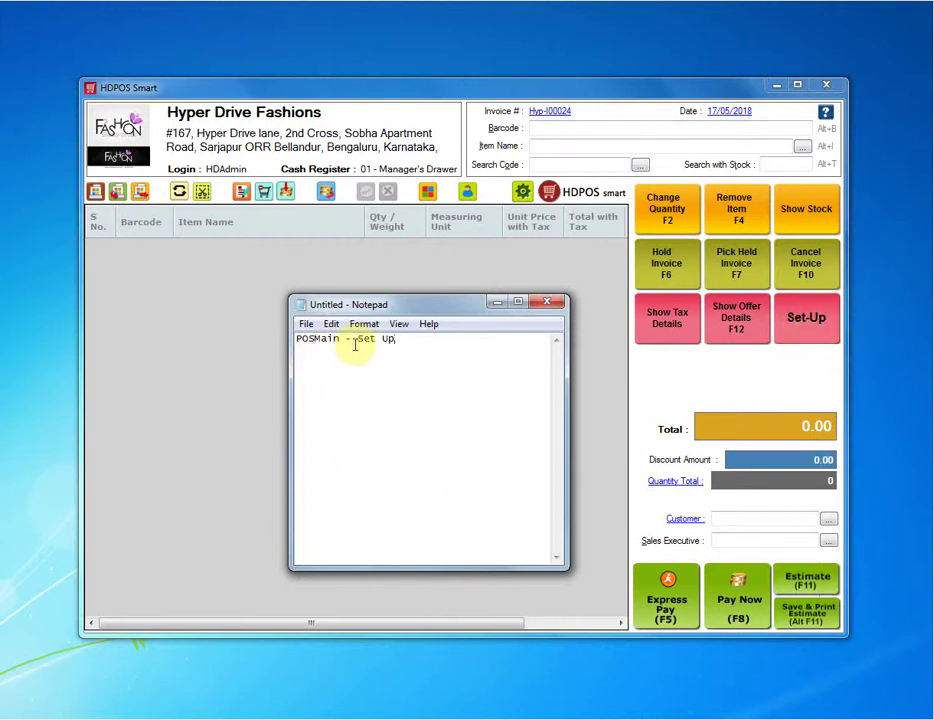
pyautogui.click(497, 306)
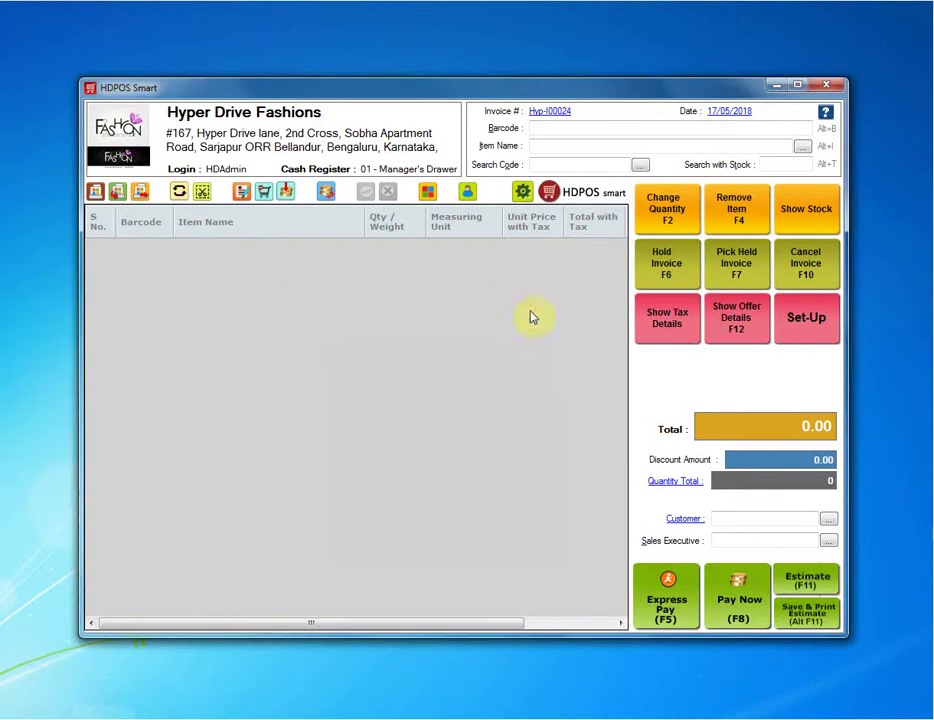
# Find the functionality "POSMain - Set Up" in the functionalities list of the access rights set-up.
pyautogui.click(808, 334)
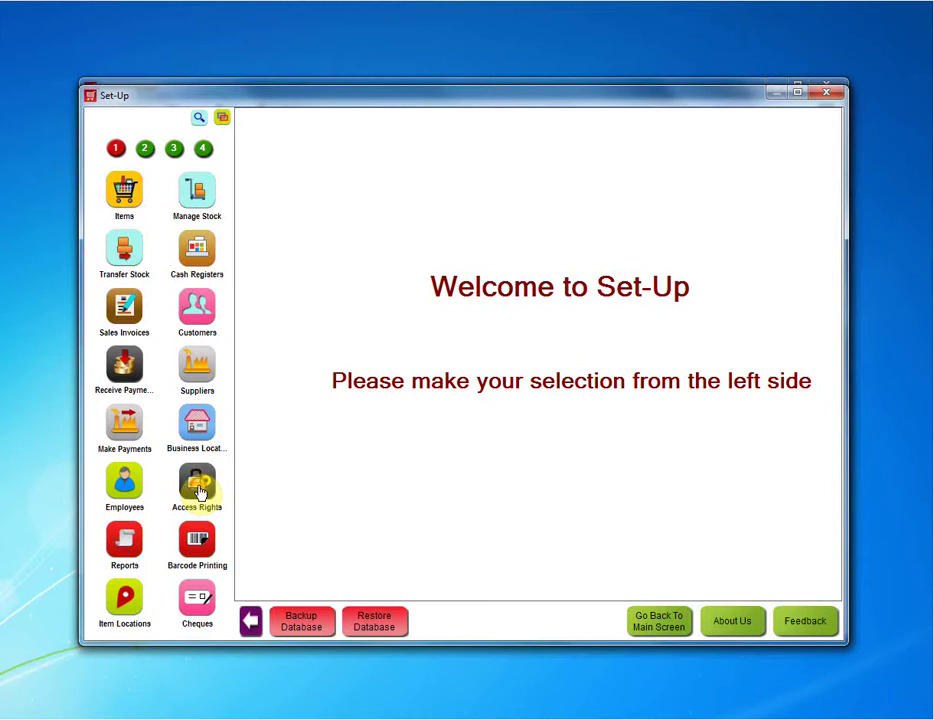
pyautogui.click(199, 490)
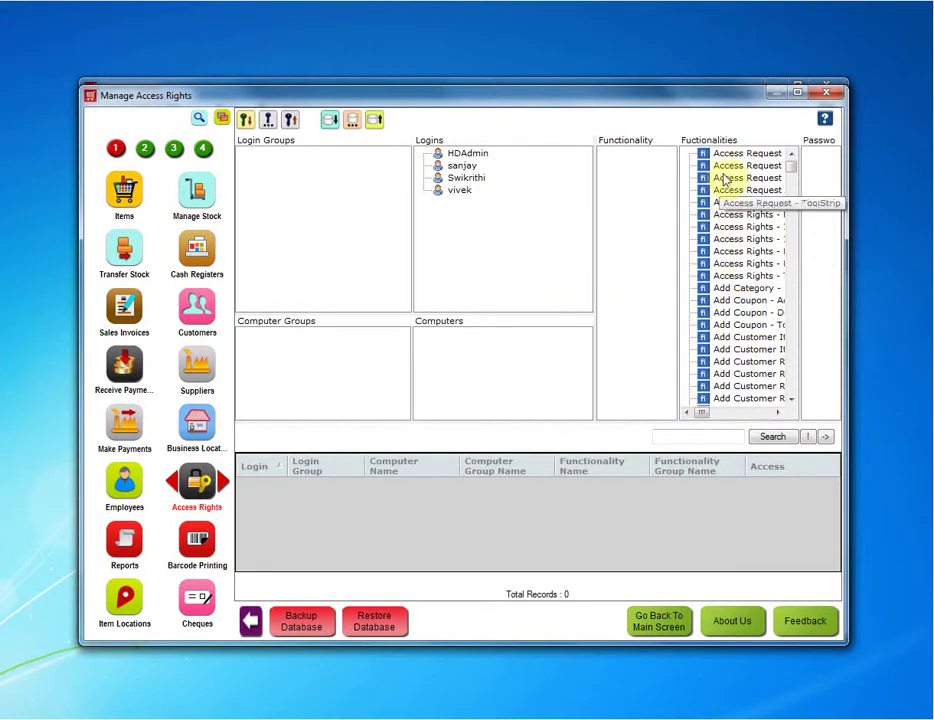
pyautogui.click(727, 167)
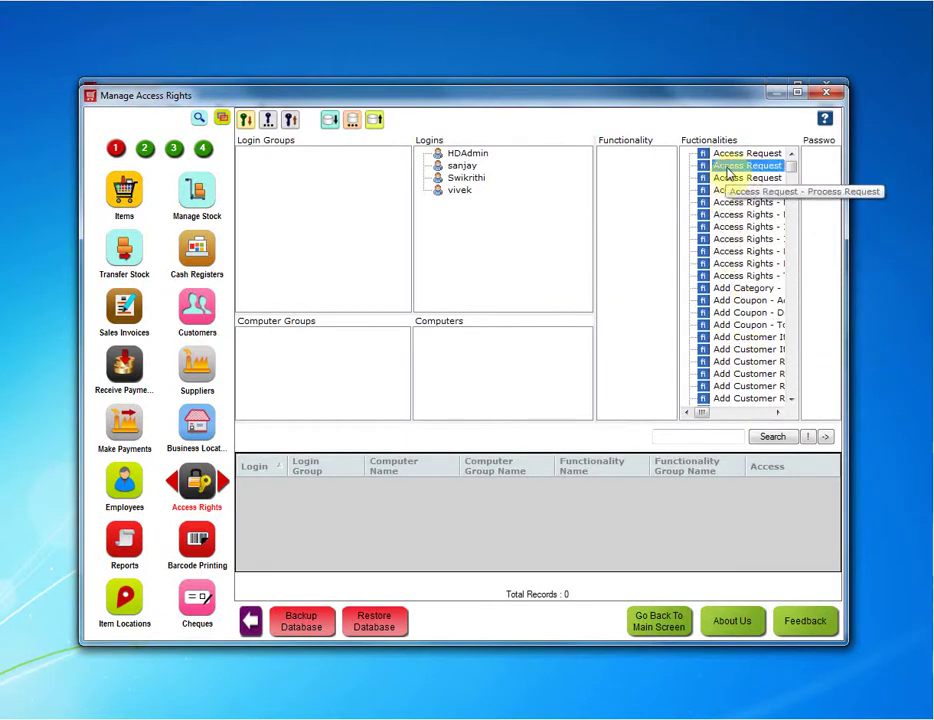
pyautogui.hotkey('ctrl', 'f')
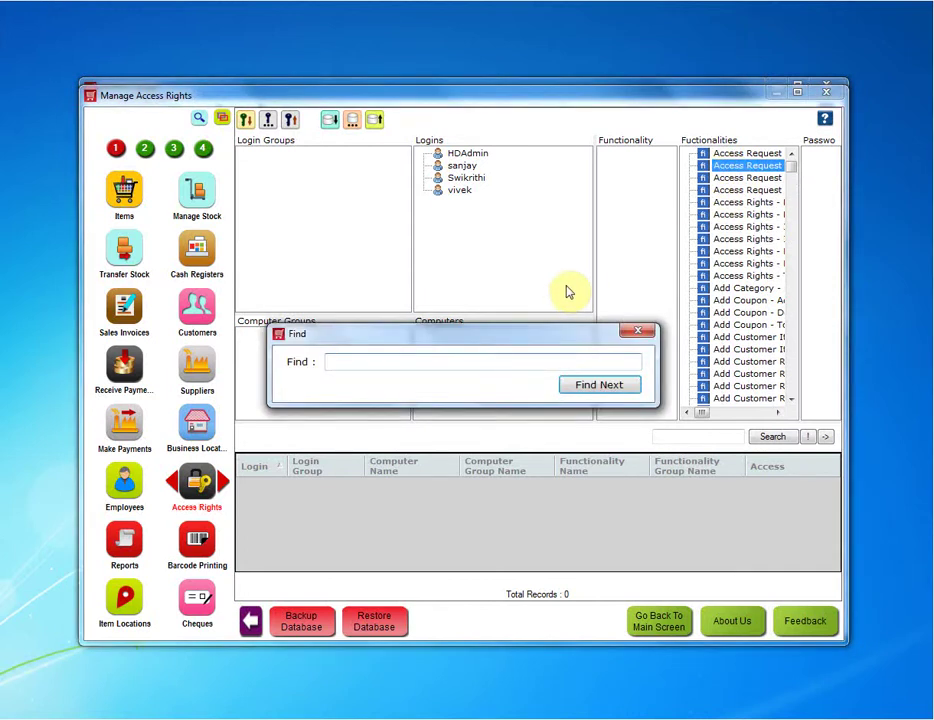
pyautogui.rightClick(511, 362)
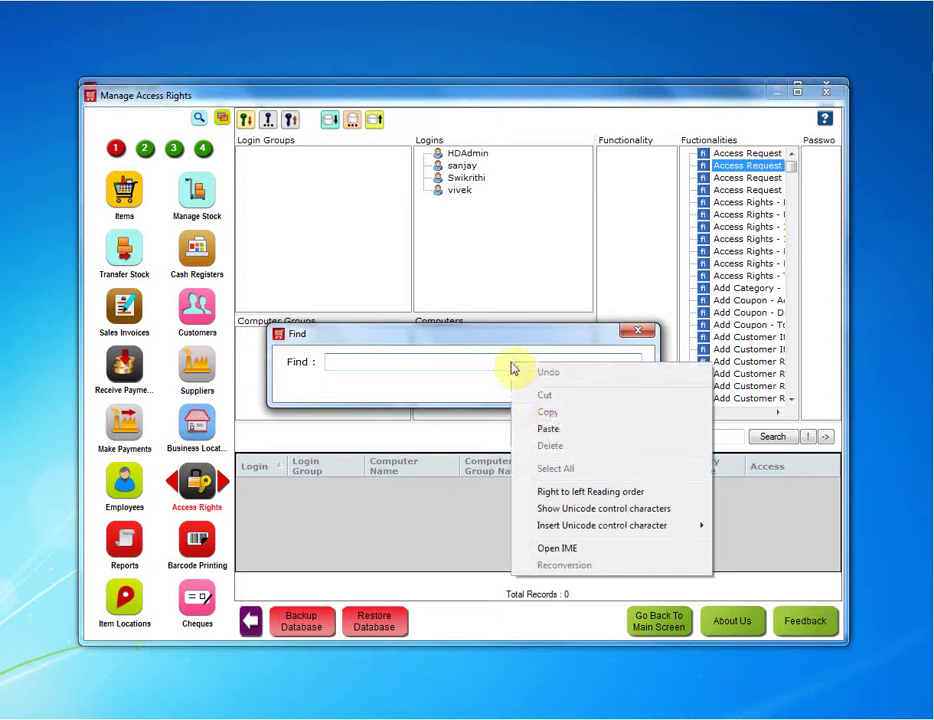
pyautogui.click(549, 430)
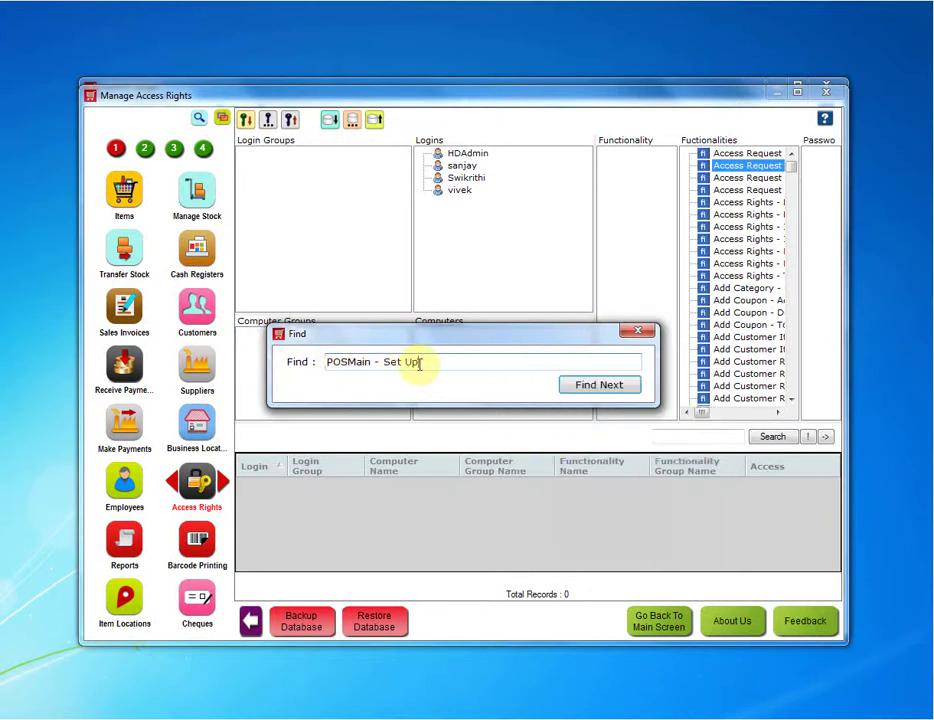
pyautogui.click(619, 381)
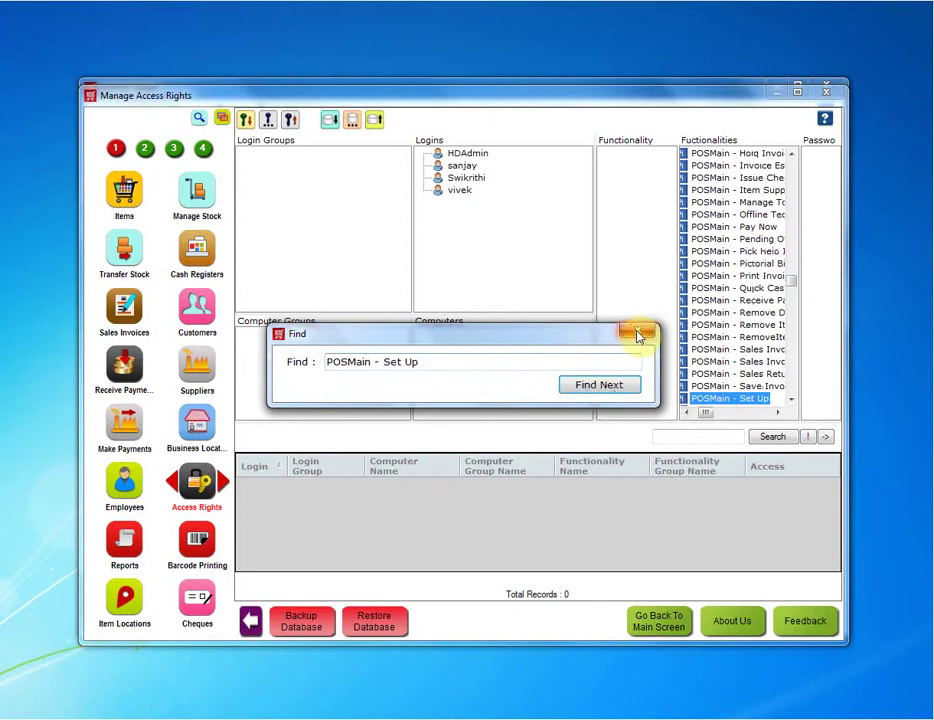
pyautogui.click(639, 331)
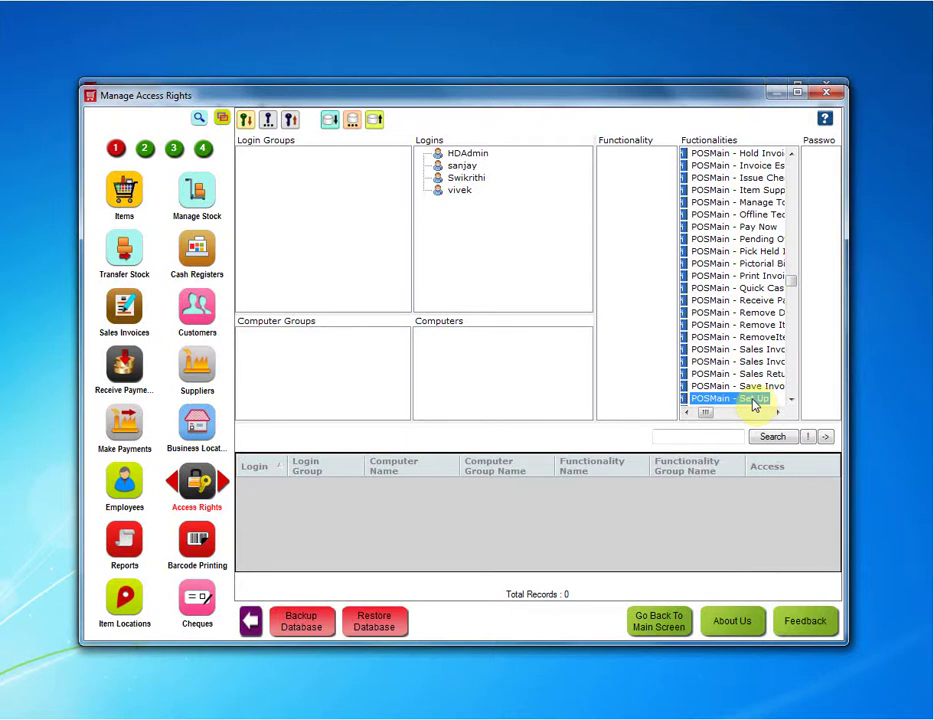
# Assign "POSMain - Set Up" to the third login, set that rule to Do Not Allow Access, and return to the main screen.
pyautogui.moveTo(755, 404); pyautogui.dragTo(470, 188)
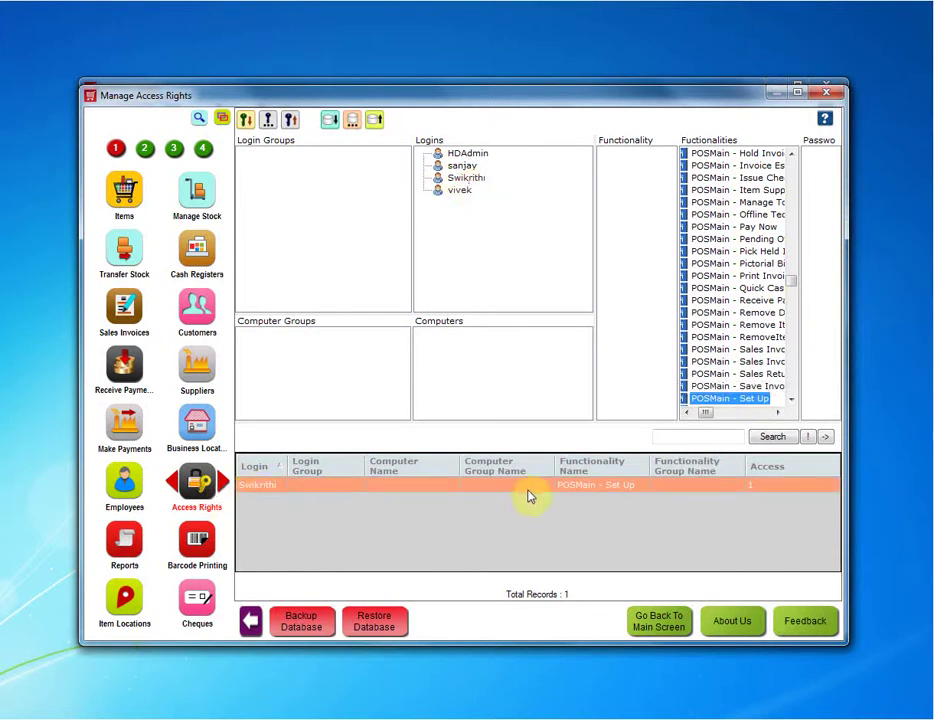
pyautogui.rightClick(757, 494)
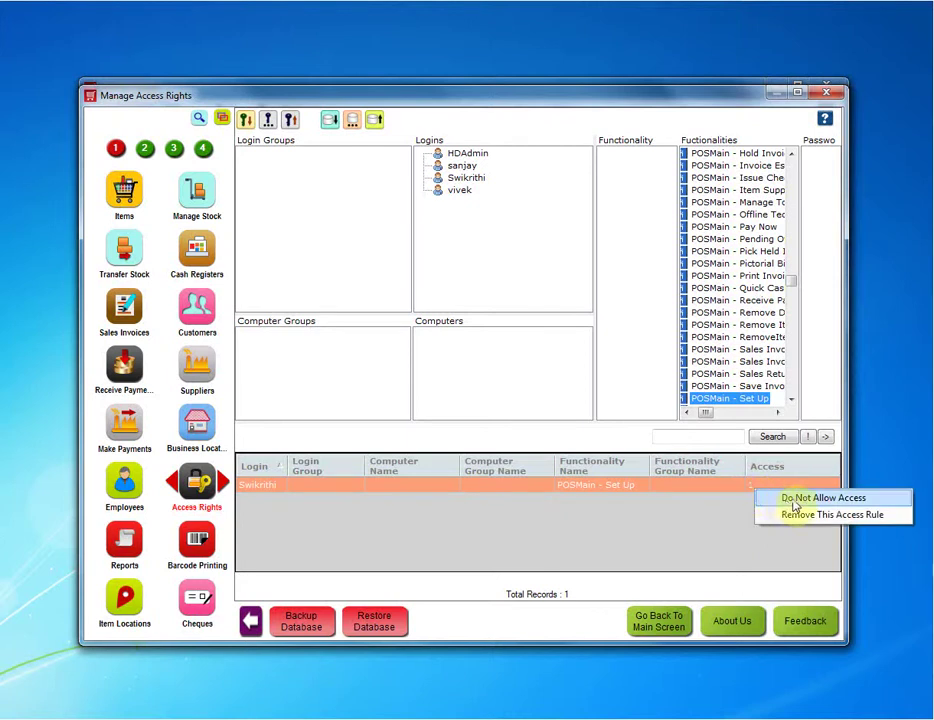
pyautogui.click(845, 499)
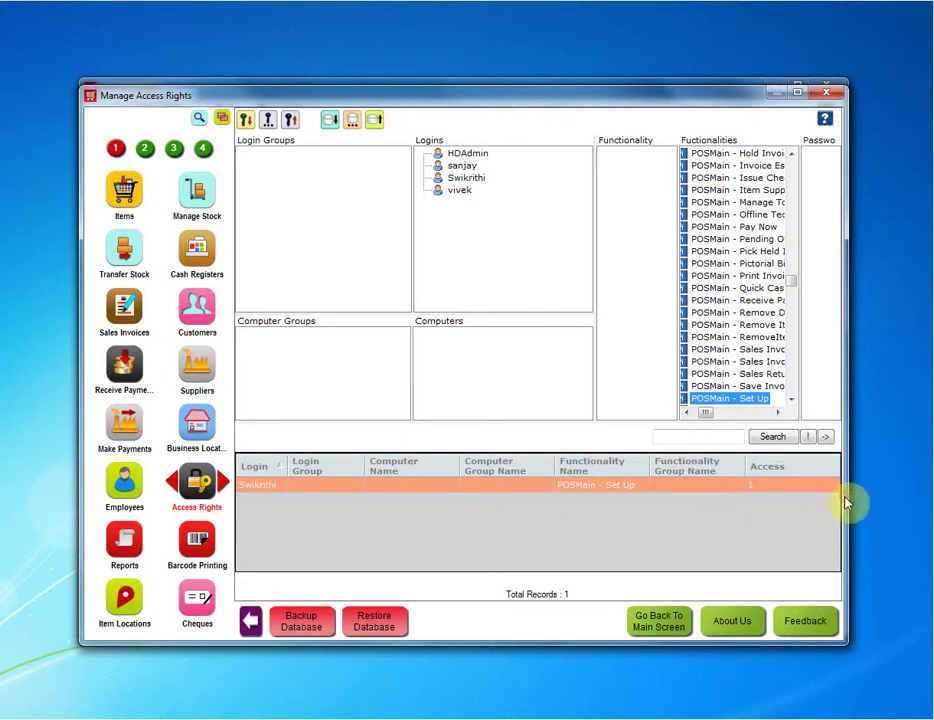
pyautogui.click(754, 488)
pyautogui.click(652, 626)
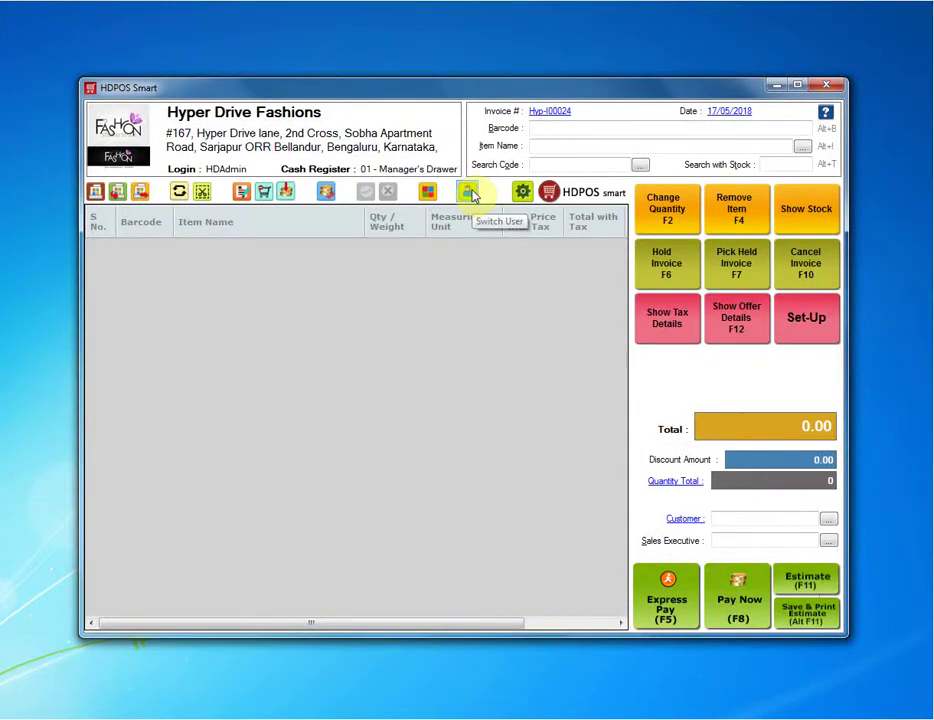
# Switch the user and log in with the restricted employee's user name and password.
pyautogui.click(472, 193)
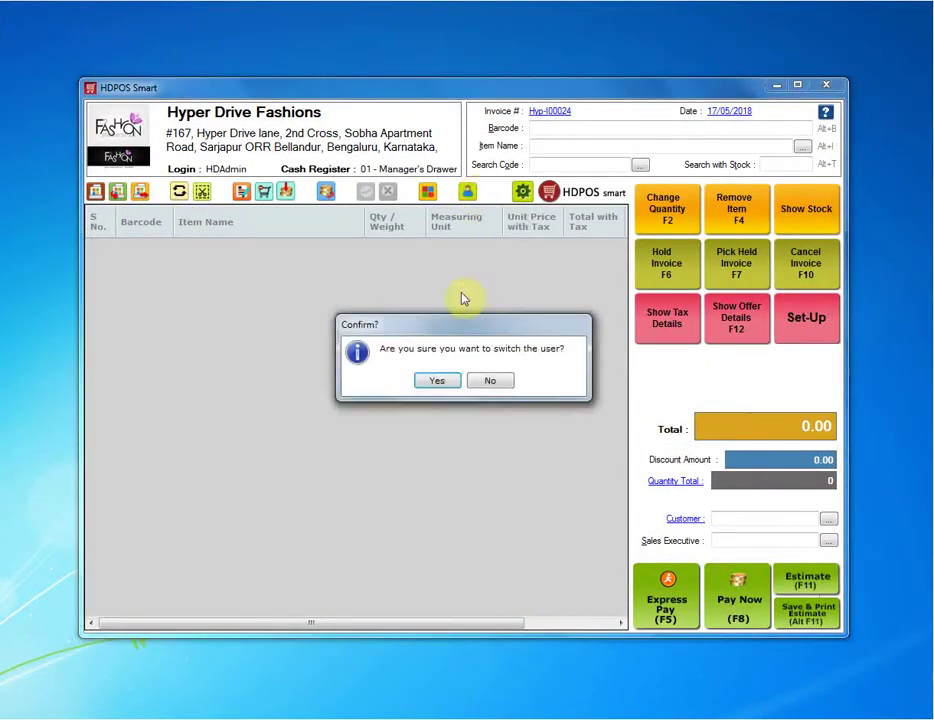
pyautogui.click(437, 385)
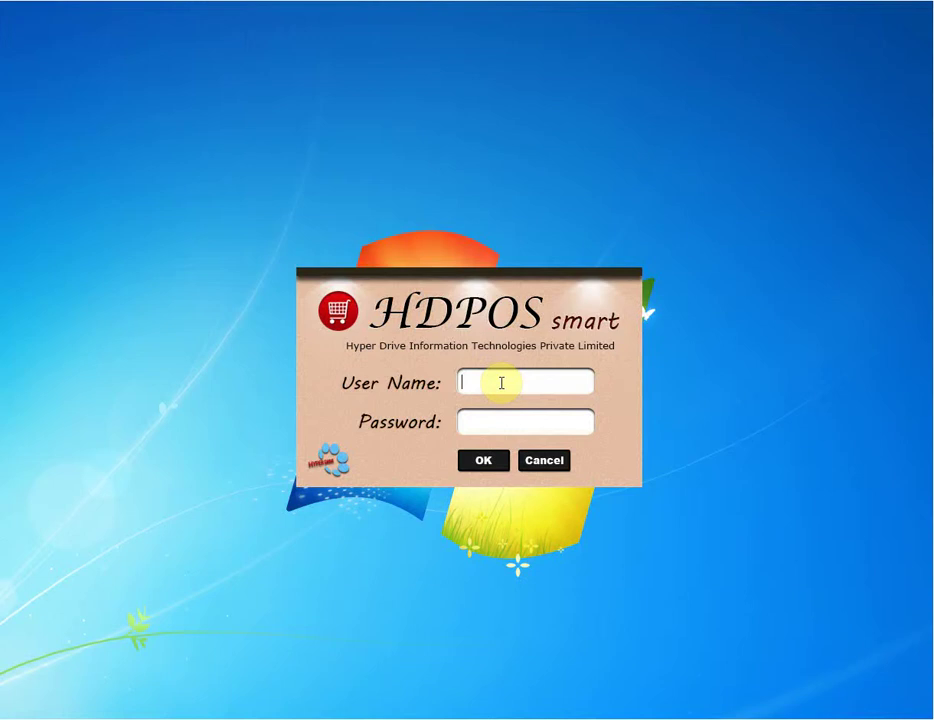
pyautogui.write('Swikrithi')
pyautogui.press('Tab')
pyautogui.write('1')
pyautogui.click(500, 462)
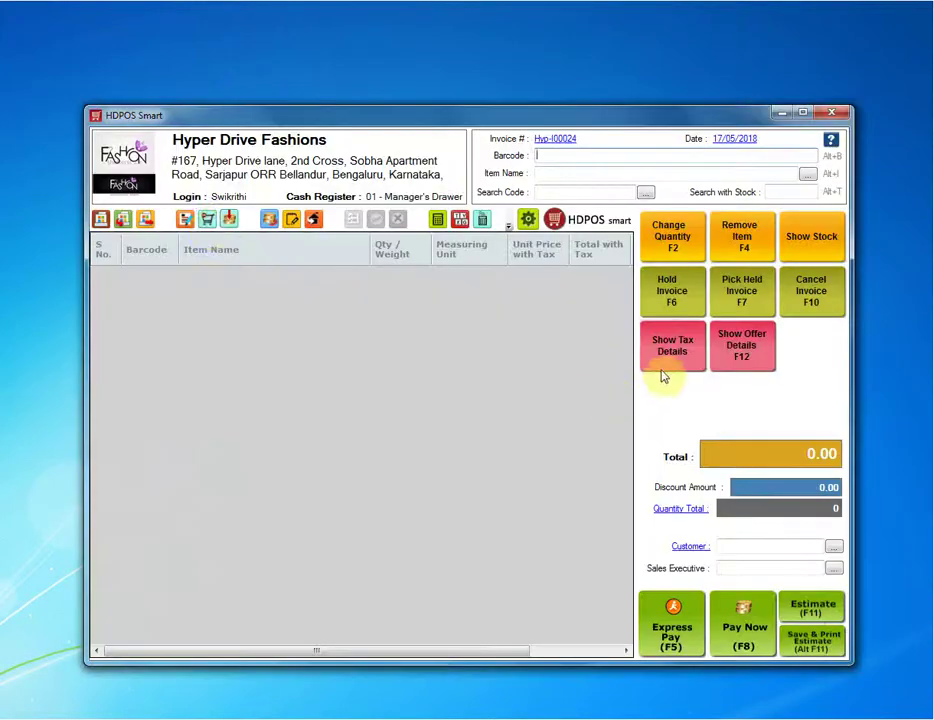